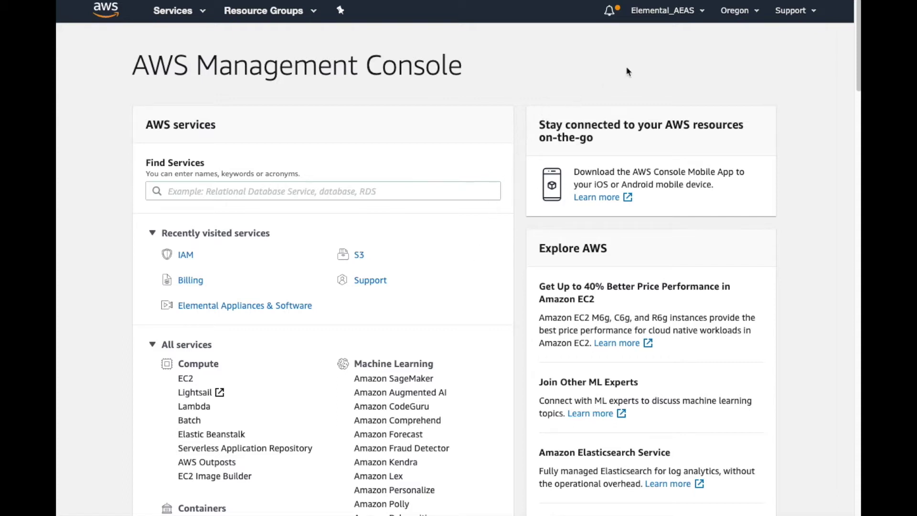
Reach IAM Users through My Security Credentials and begin adding a new user.
click(665, 9)
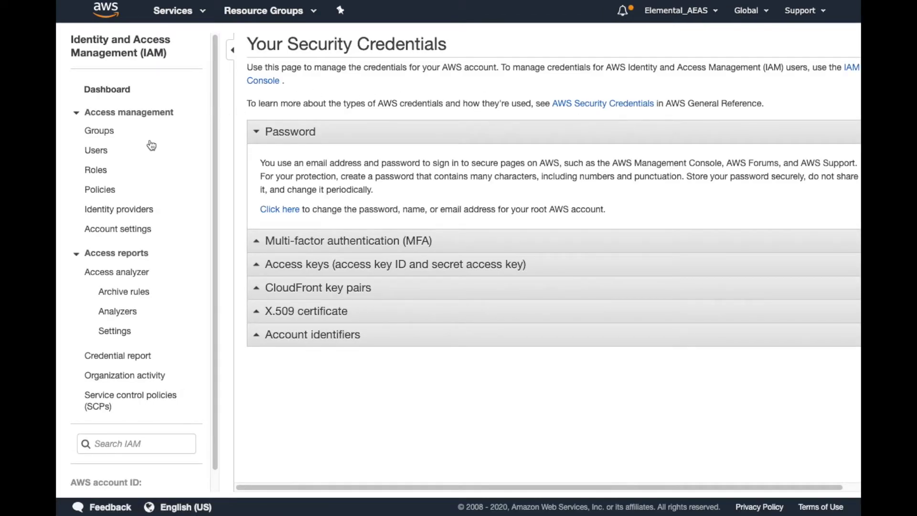
click(100, 155)
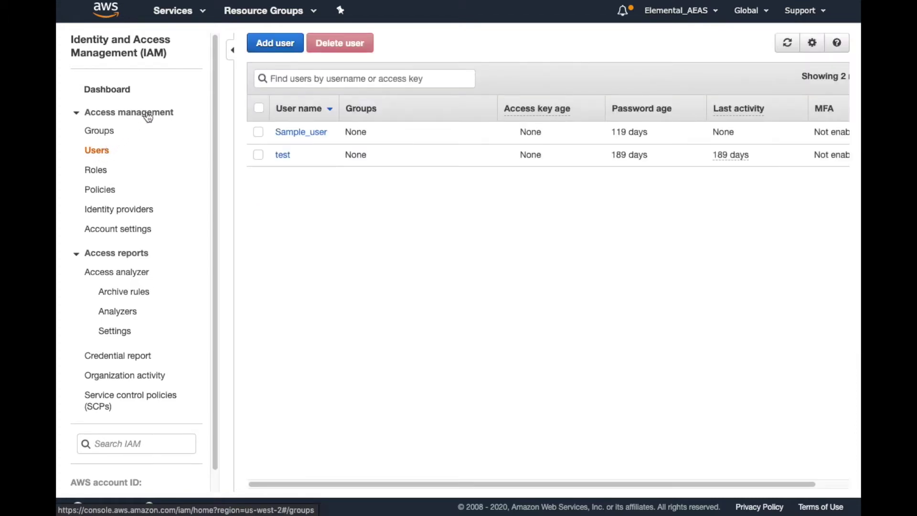
click(267, 50)
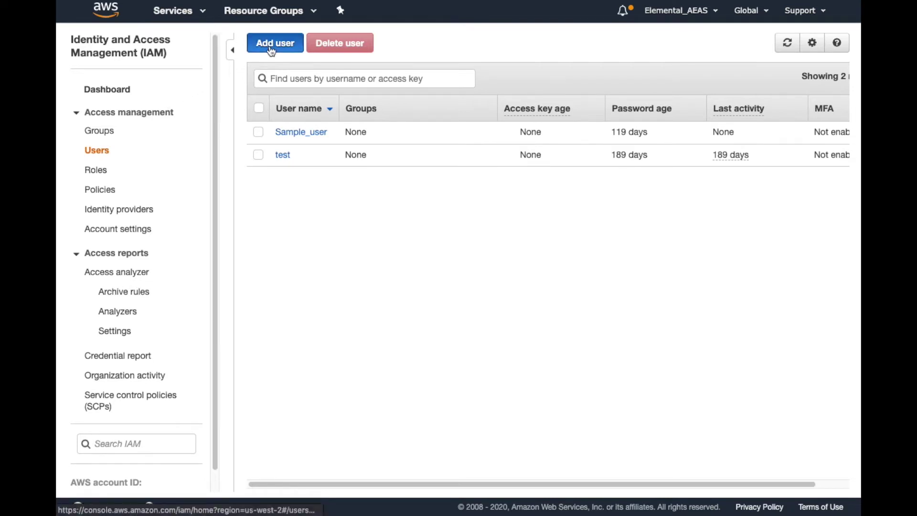
click(324, 139)
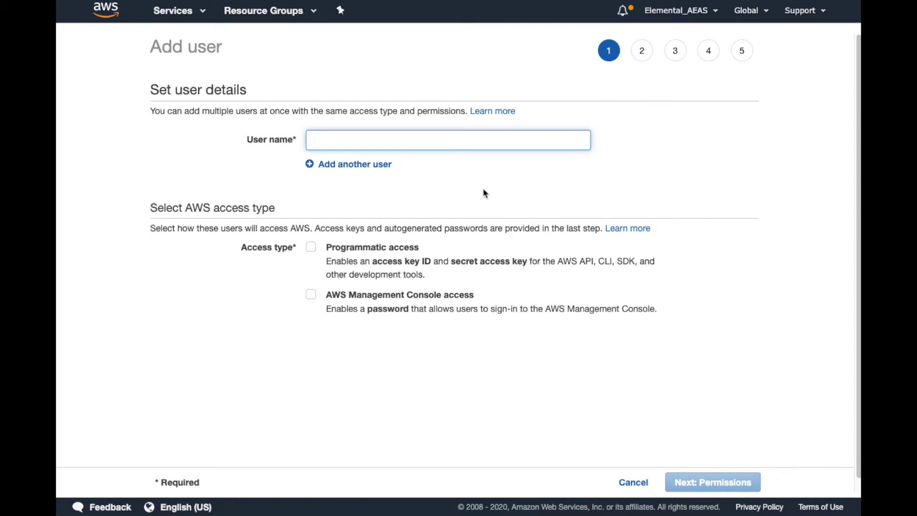
text(Anni)
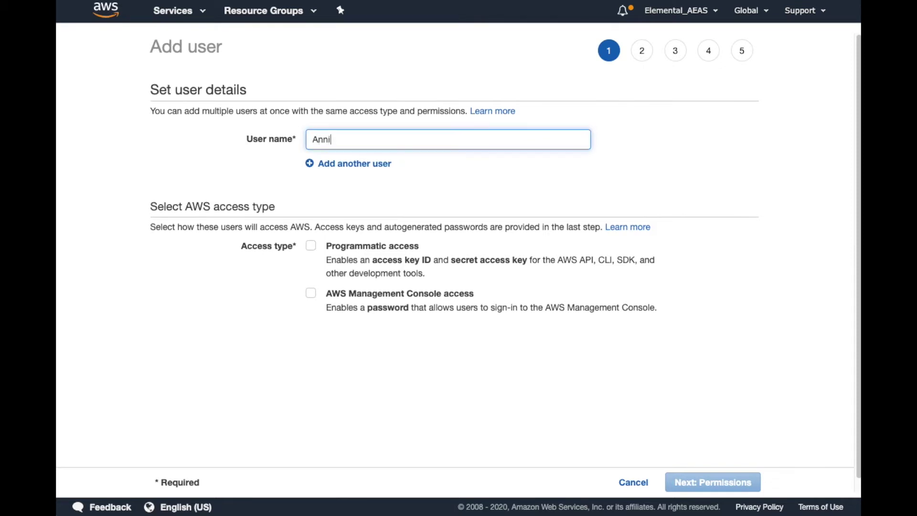
text(e_Januar)
text(y)
Give Annie_January AWS Management Console access only, with programmatic access left off.
click(311, 246)
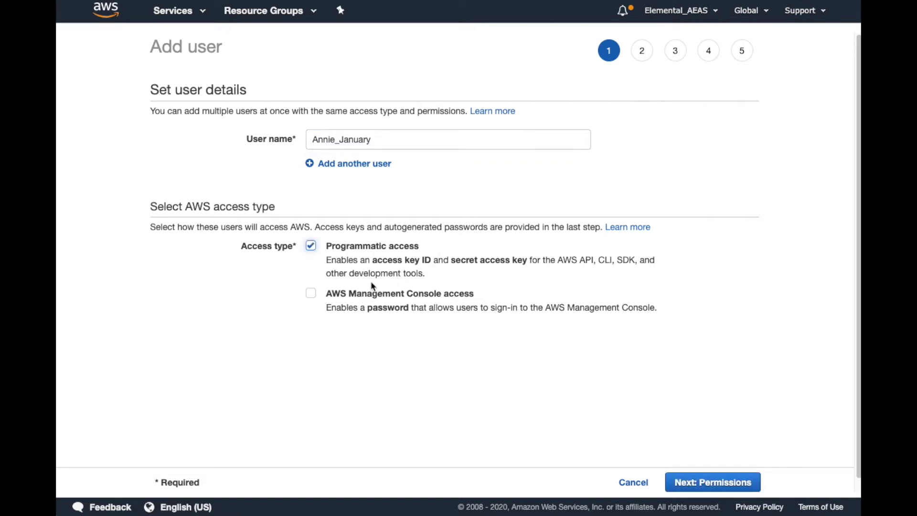
click(311, 248)
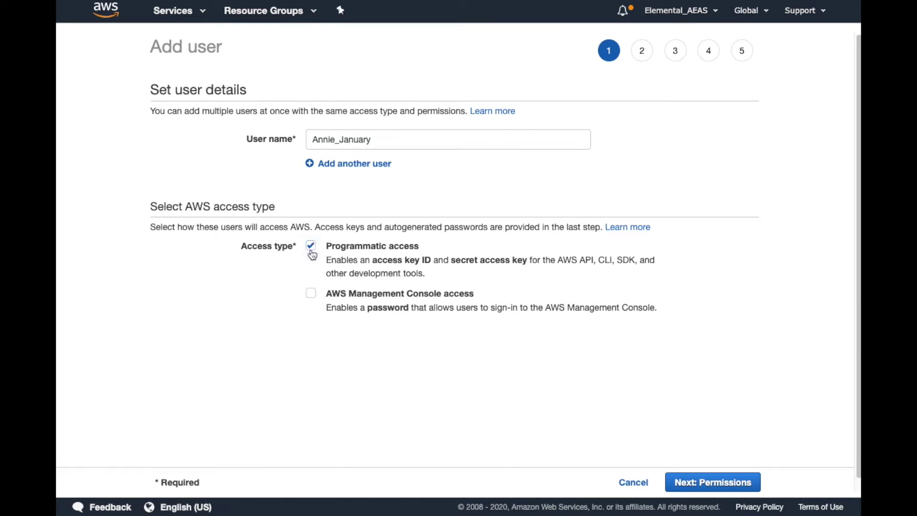
click(339, 293)
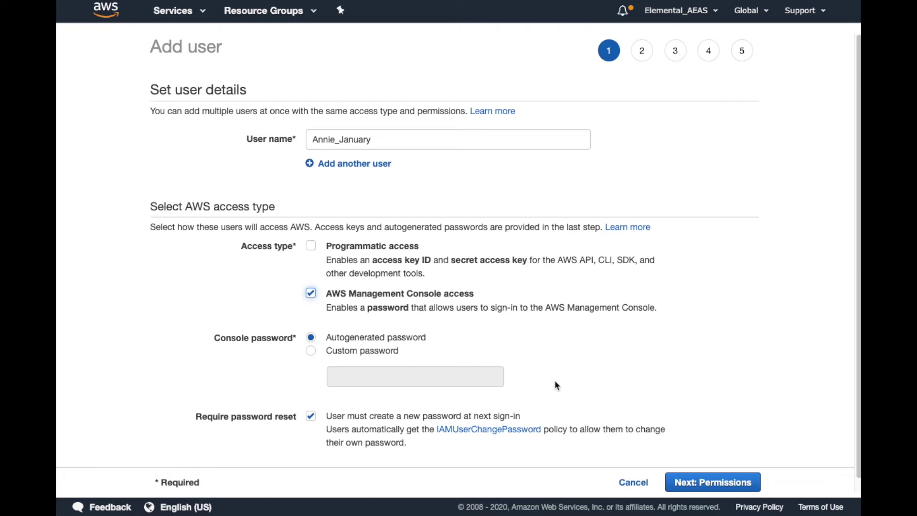
click(722, 484)
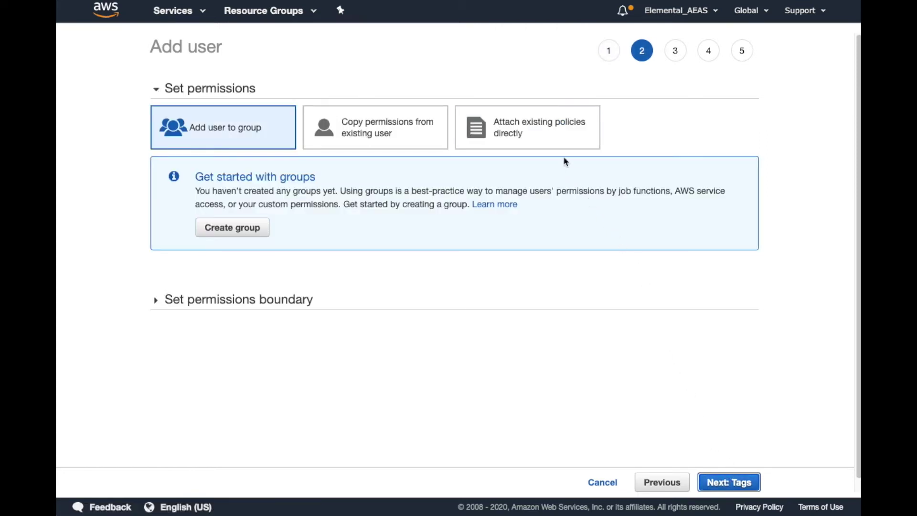
Attach the existing ElementalAppliancesSoftwareFullAccess policy directly to the new user.
click(552, 145)
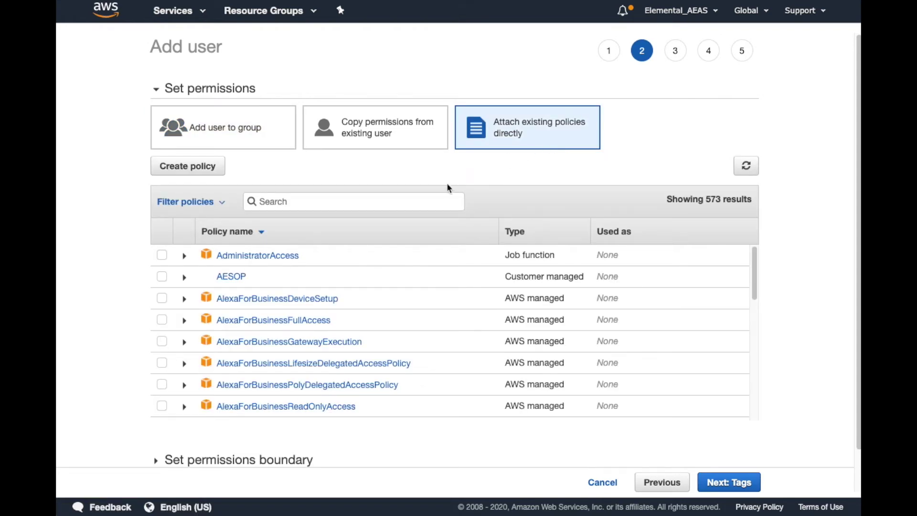
click(432, 196)
text(elemen)
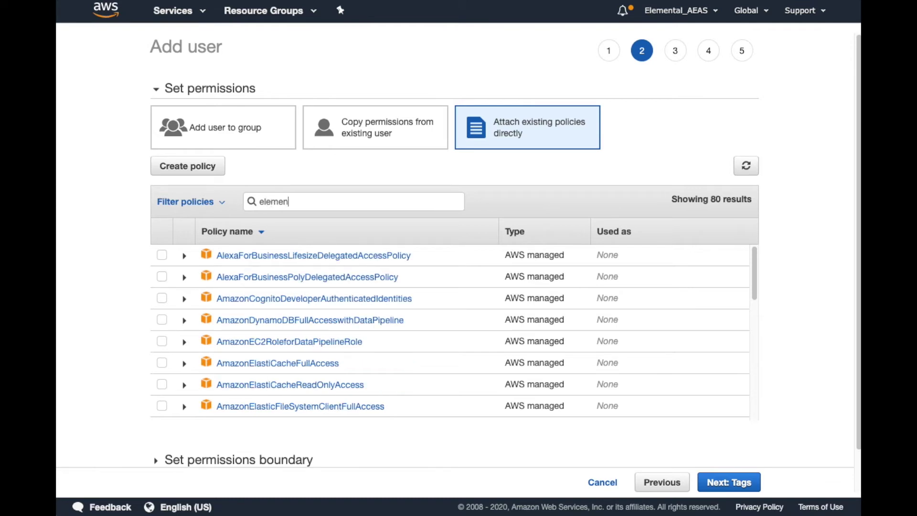
text(tal)
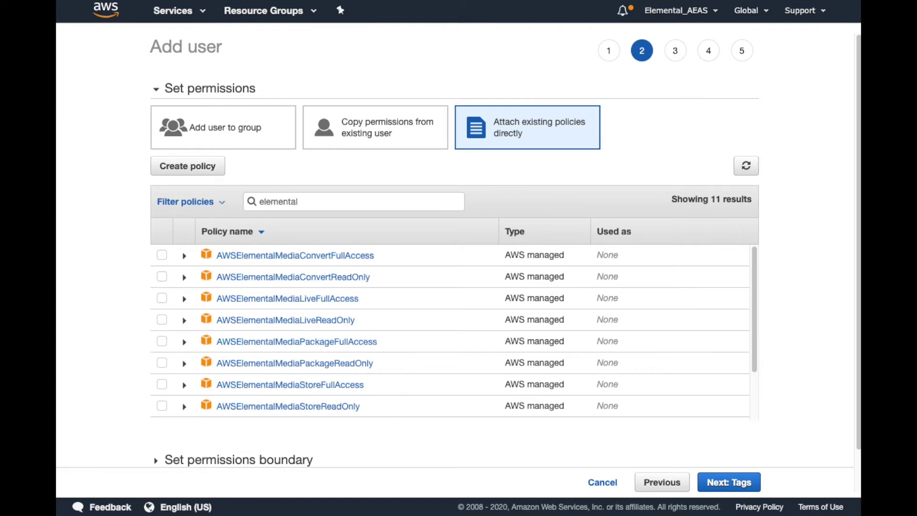
text(a)
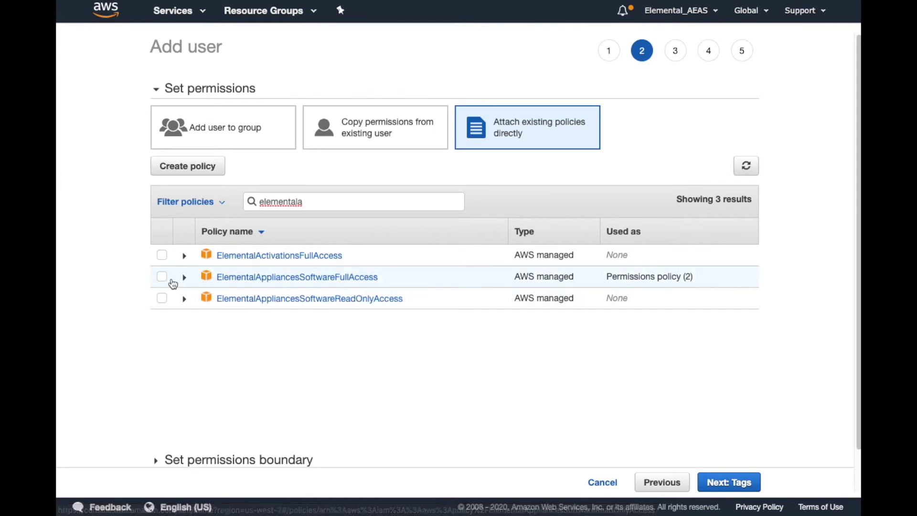
click(162, 277)
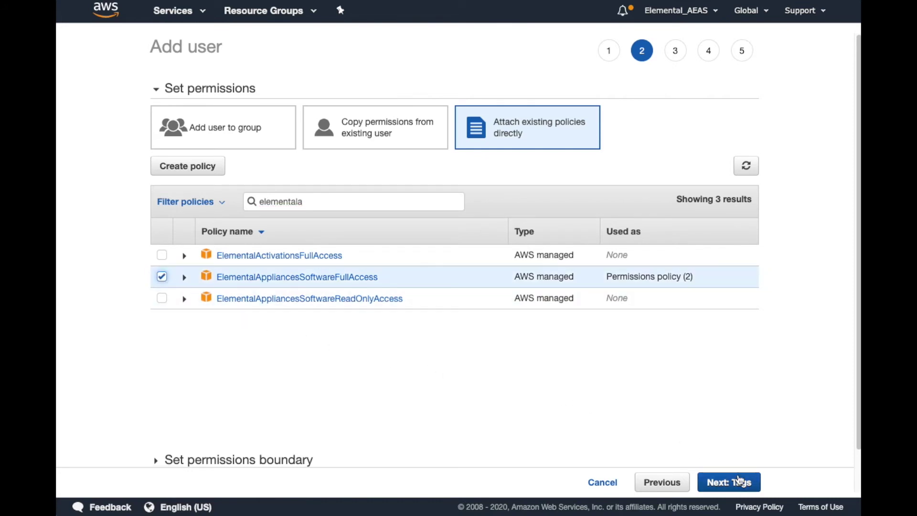
Skip tags, review the settings, and create user Annie_January.
click(744, 485)
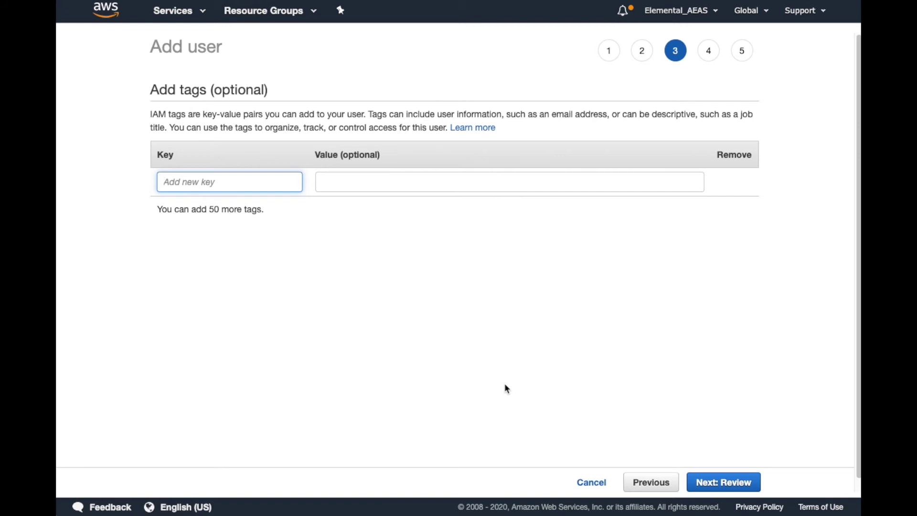
click(722, 483)
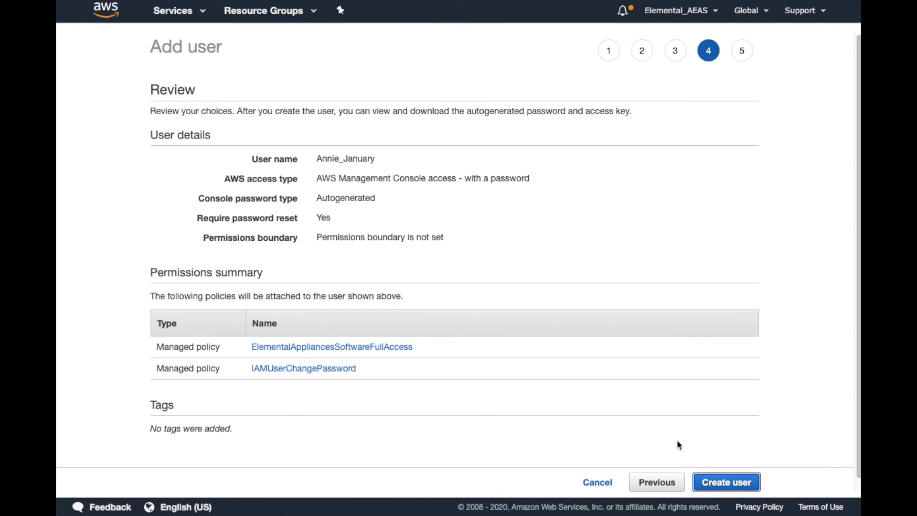
click(729, 484)
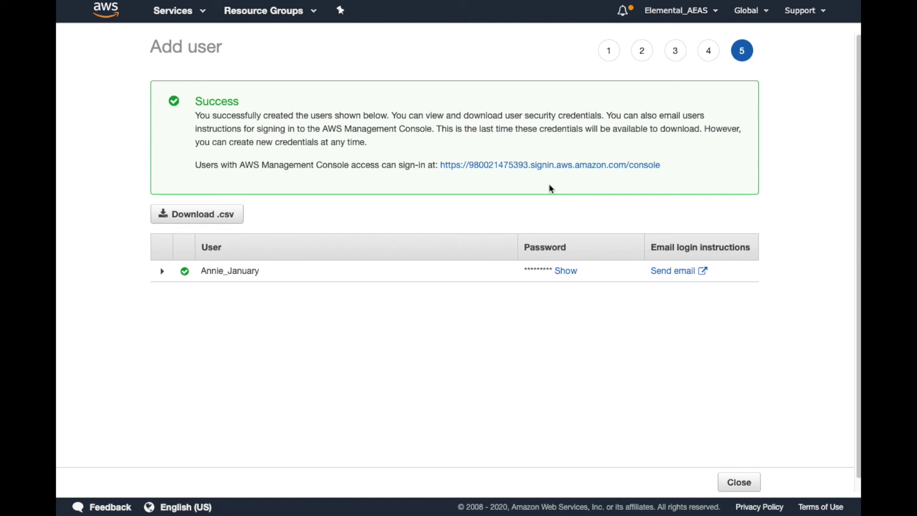
Copy the console sign-in link address and return to the Users list.
right_click(552, 167)
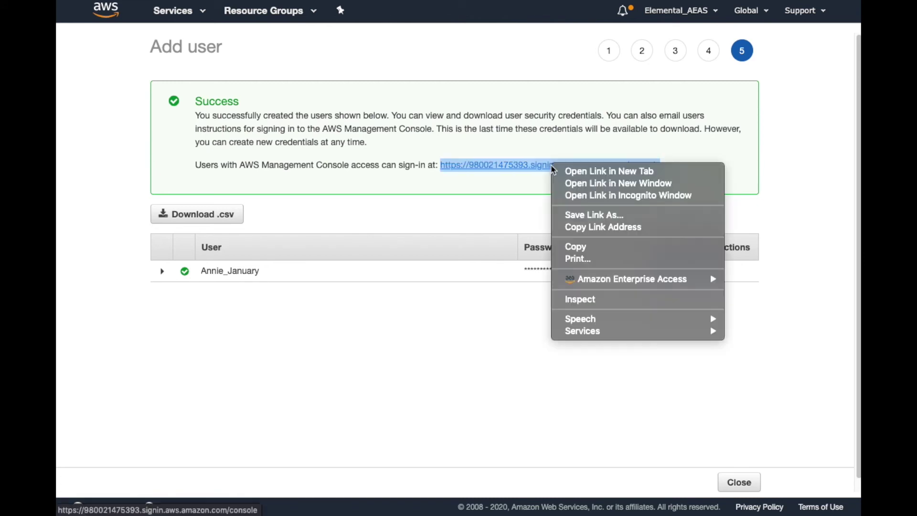
click(585, 226)
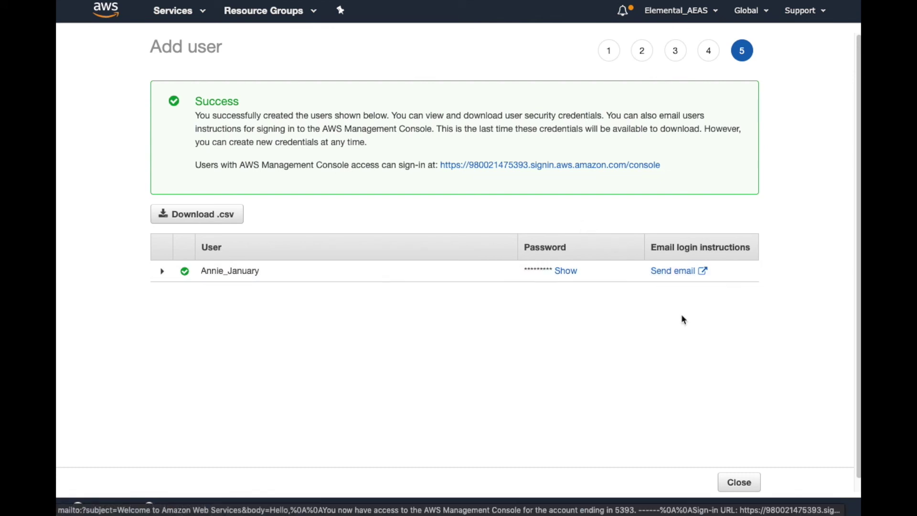
click(742, 484)
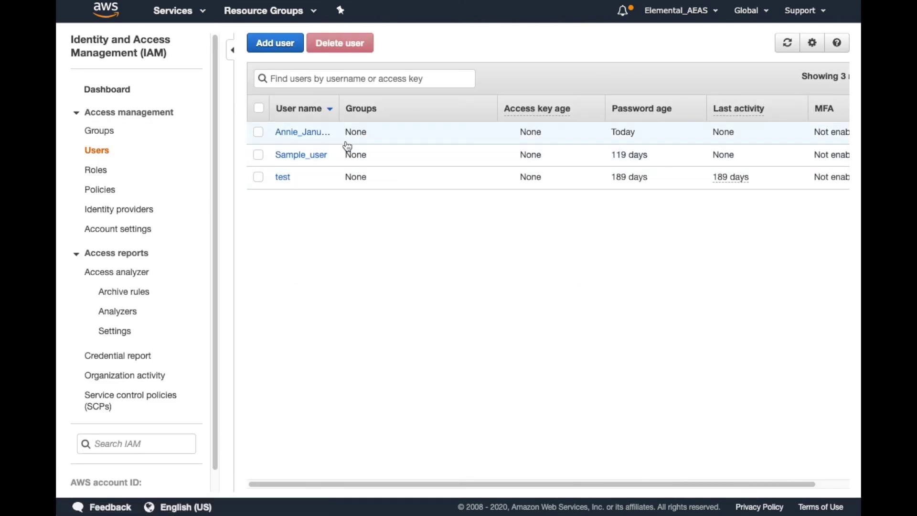